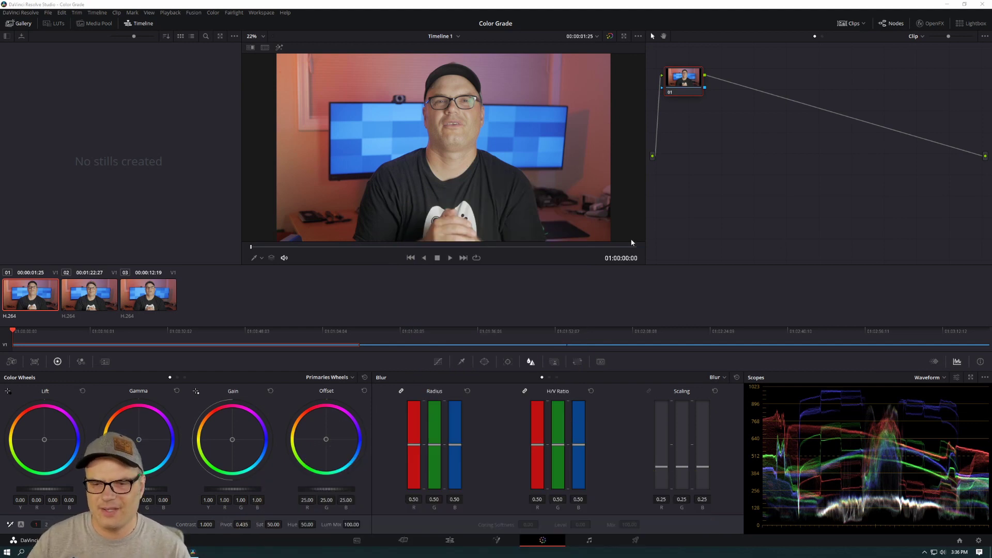
# Preview clips 02 and 03 in the viewer, then return to clip 01.
pyautogui.click(95, 293)
pyautogui.click(150, 298)
pyautogui.click(33, 294)
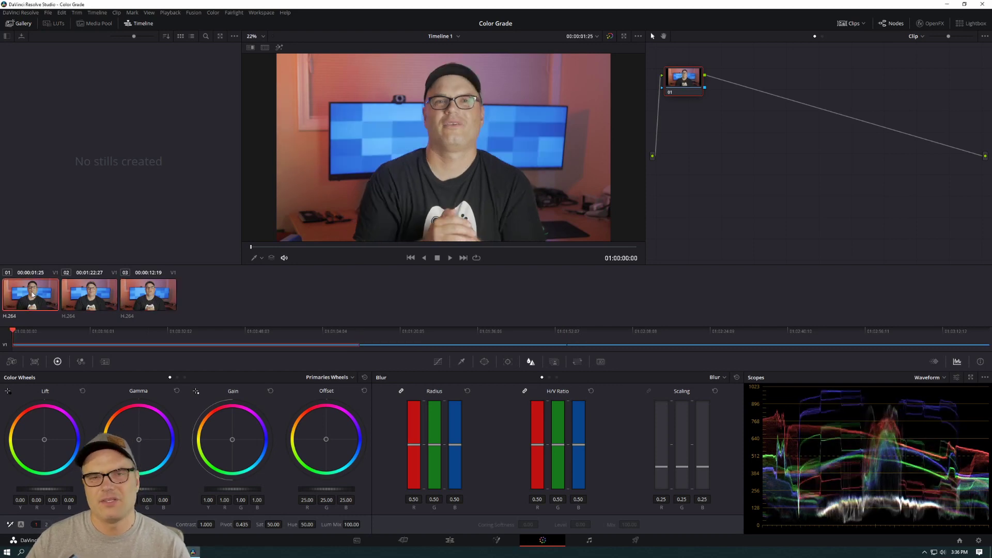
# Open the '2012 Macbook Pro with eGPU' project from the Project Manager.
pyautogui.click(50, 14)
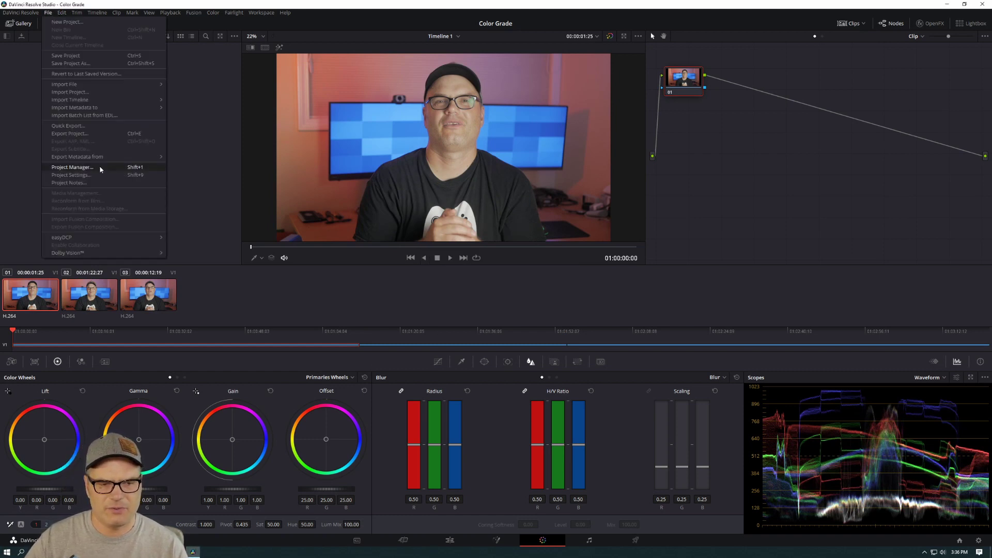
pyautogui.click(77, 167)
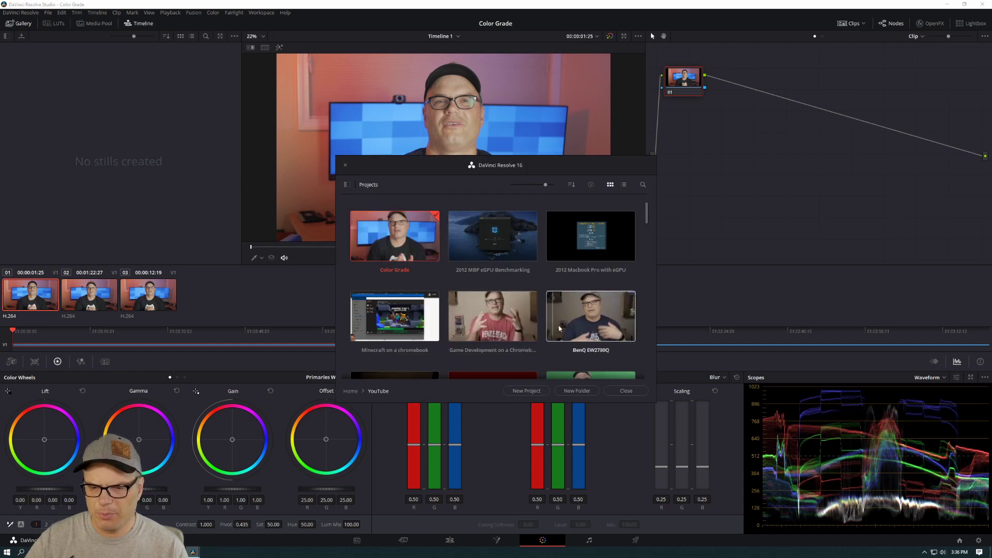
pyautogui.doubleClick(593, 251)
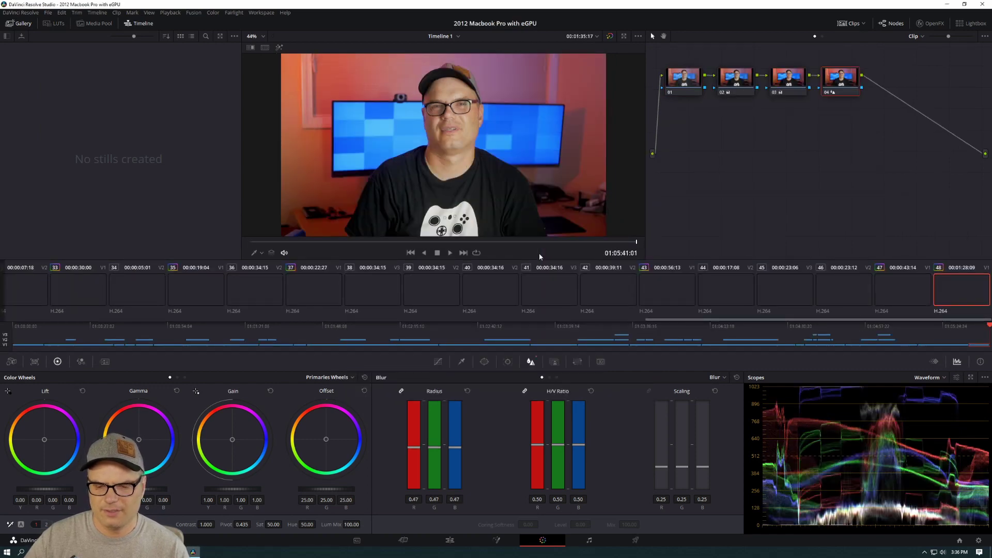
# Refresh the Color page via the Edit page and grab the graded clip's look as a gallery still.
pyautogui.click(455, 541)
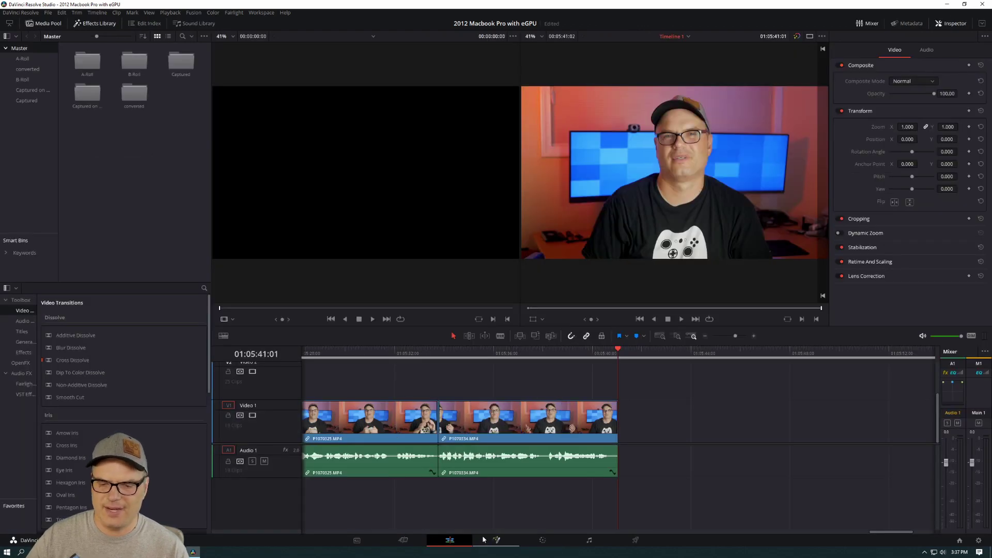
pyautogui.click(541, 540)
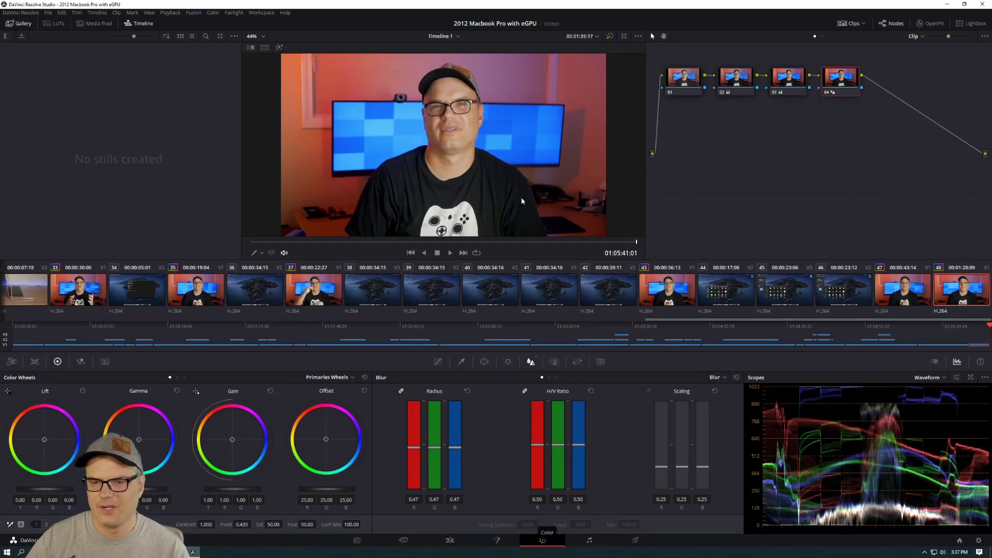
pyautogui.rightClick(474, 167)
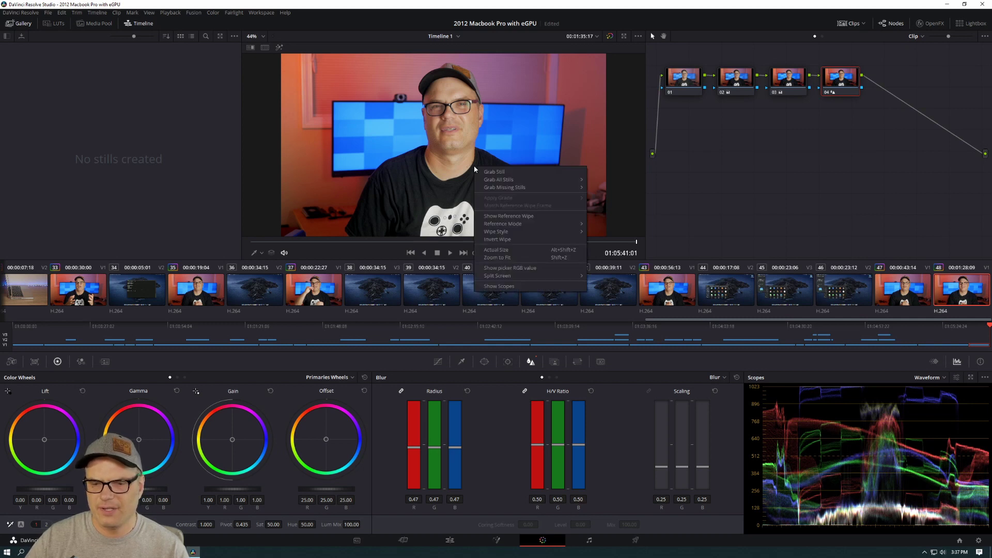
pyautogui.click(516, 172)
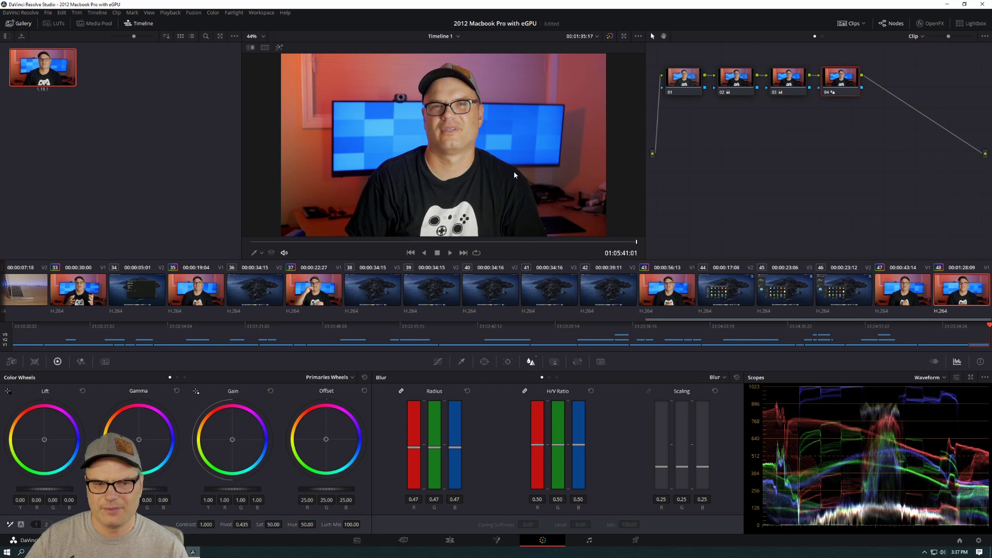
pyautogui.rightClick(24, 79)
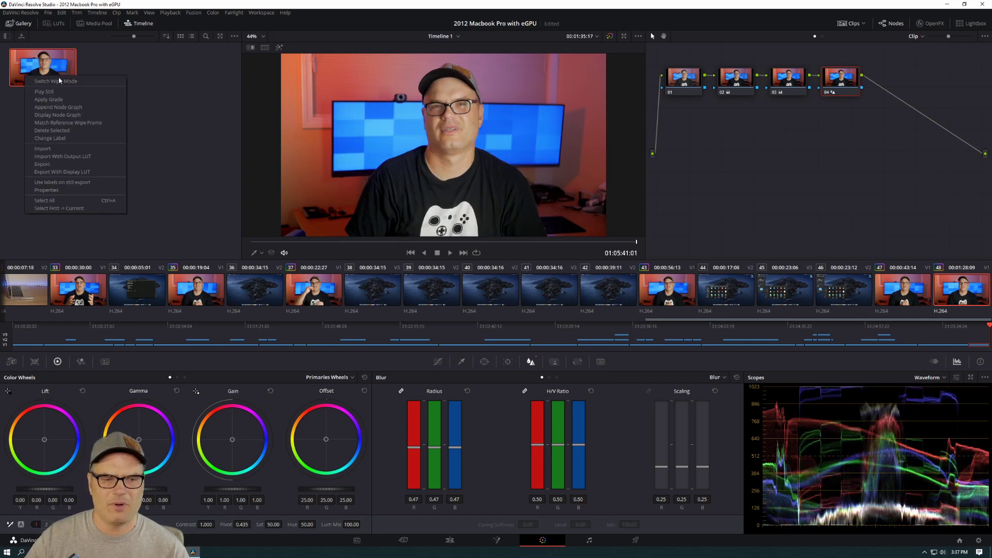
# Export the gallery still, replacing 'Untitled' with 'test' to save it as test.dpx.
pyautogui.click(108, 172)
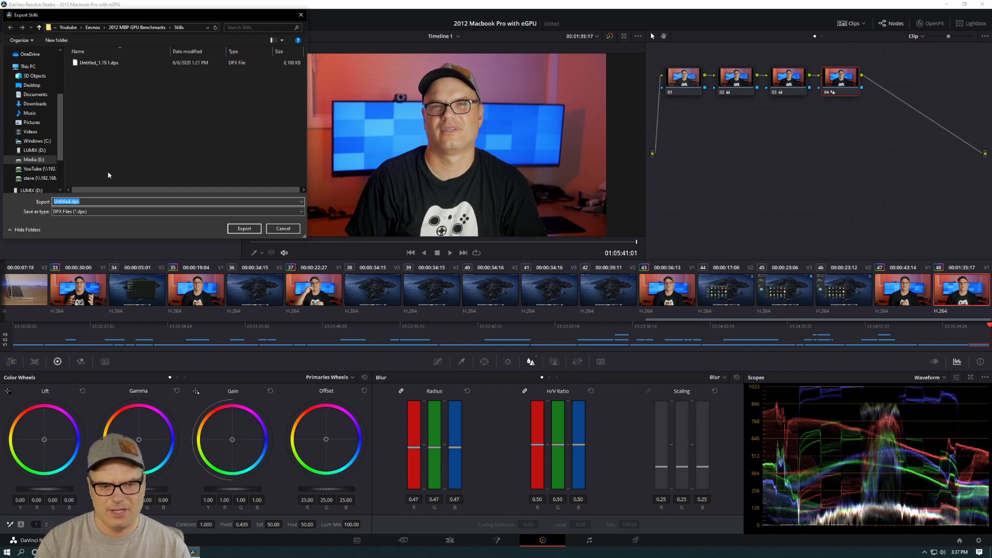
pyautogui.press('Home')
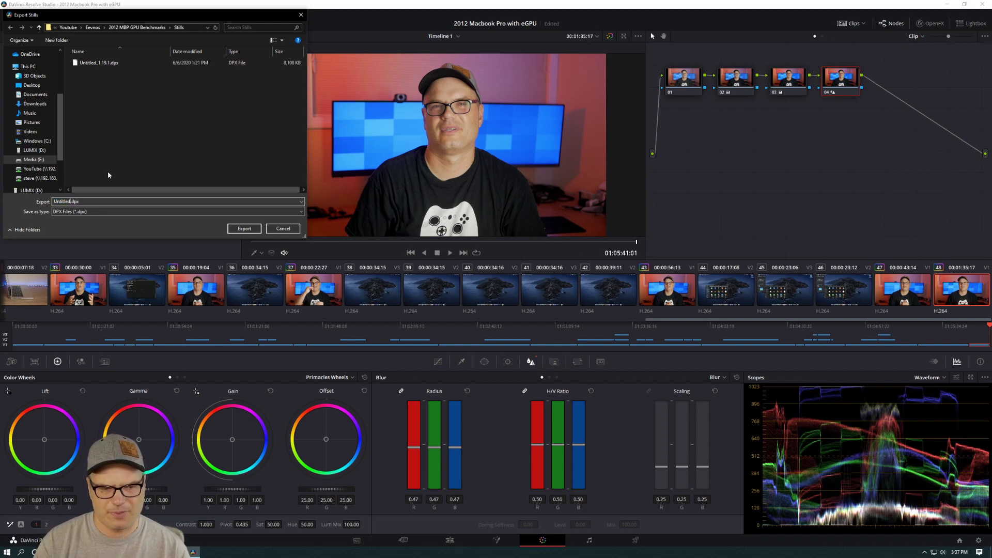
pyautogui.press('Delete')
pyautogui.press('Delete')
pyautogui.press('Delete')
pyautogui.press('Delete')
pyautogui.press('Delete')
pyautogui.press('Delete')
pyautogui.press('Delete')
pyautogui.press('Delete')
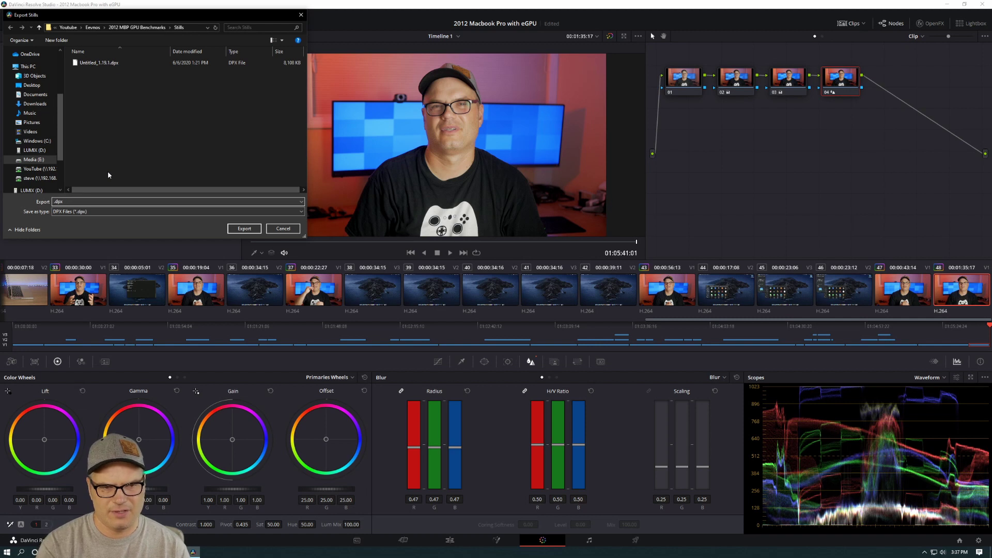
pyautogui.write('test')
pyautogui.press('Return')
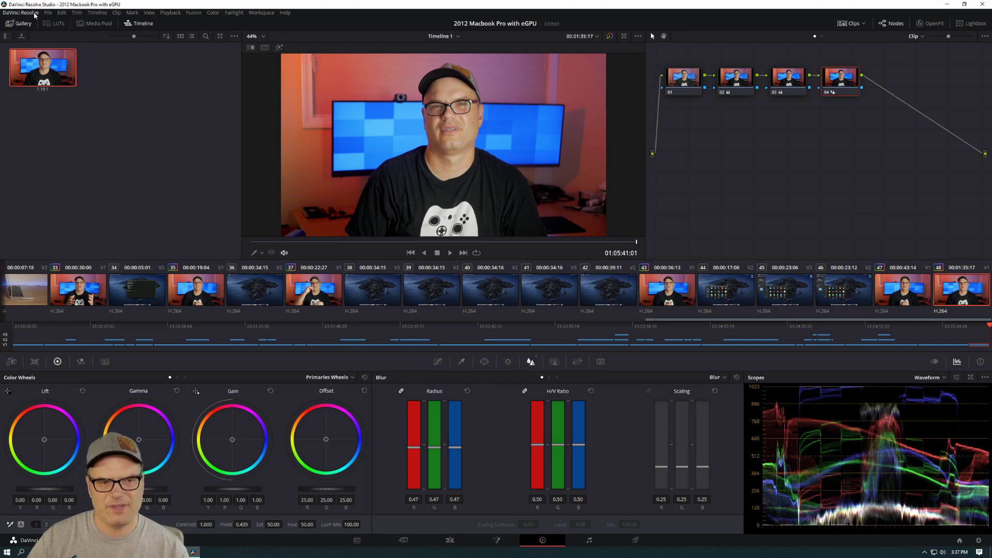
# Open the Color Grade project from the Project Manager and return to its Color page via Edit.
pyautogui.click(47, 13)
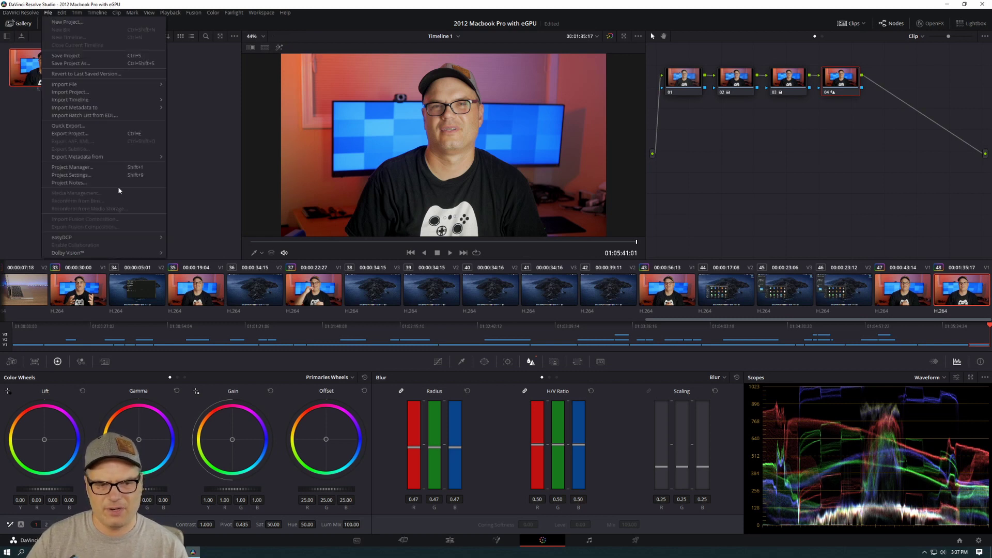
pyautogui.click(106, 165)
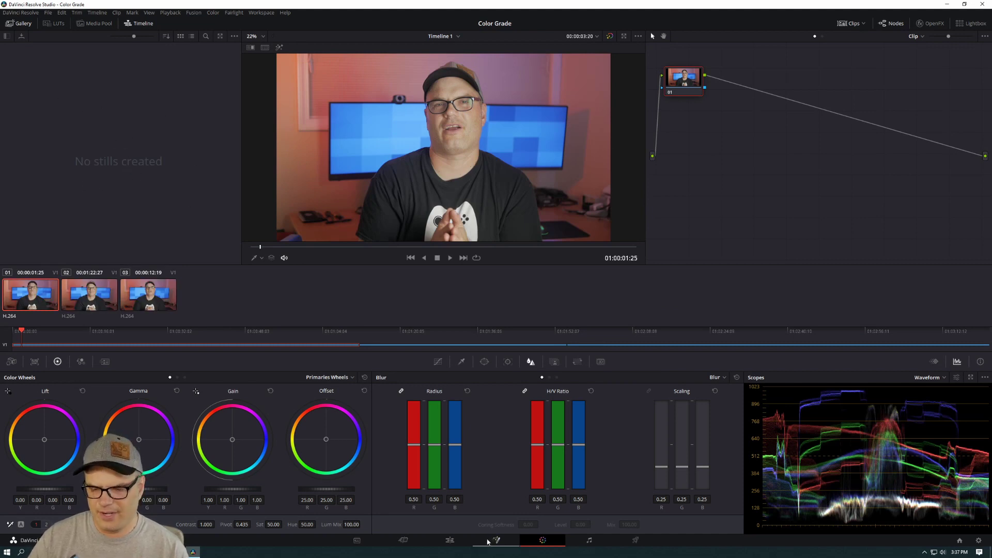
pyautogui.click(450, 540)
pyautogui.click(542, 540)
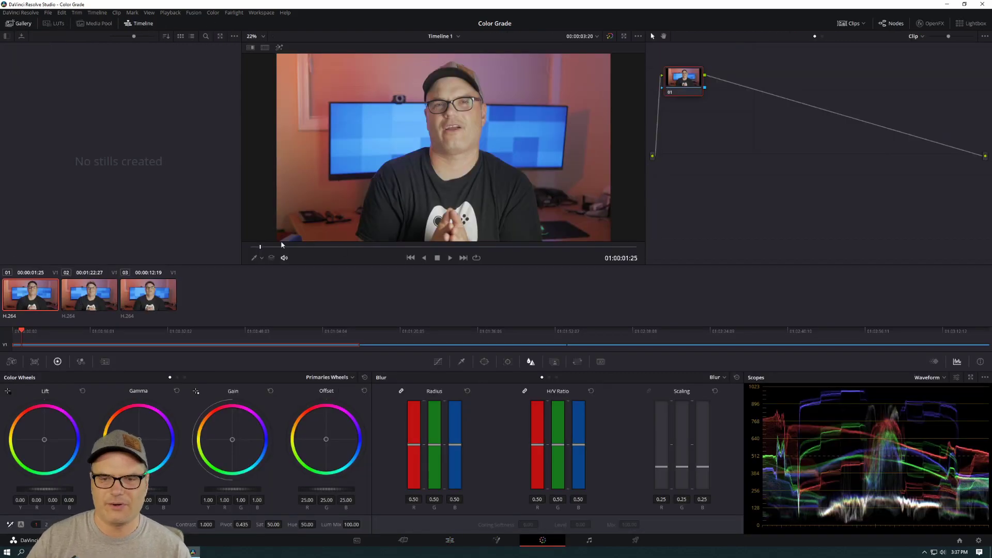
# Import test_1.19.1.dpx into the empty gallery using Import With Output LUT.
pyautogui.rightClick(88, 124)
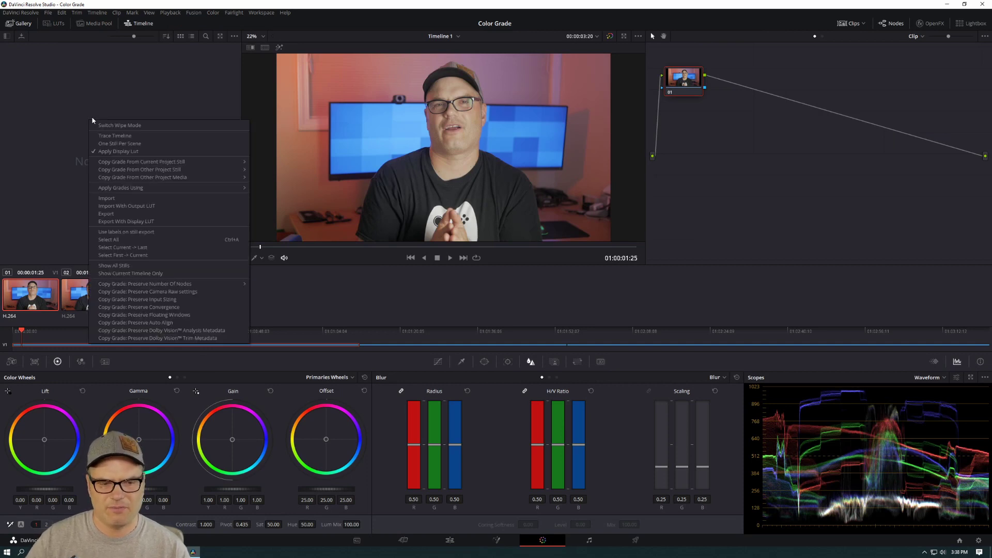
pyautogui.click(151, 206)
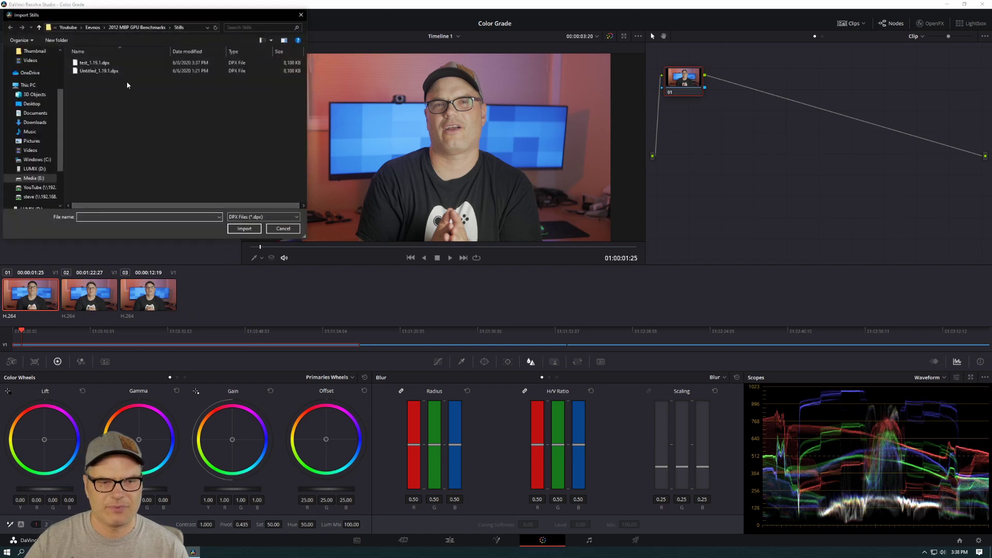
pyautogui.click(91, 63)
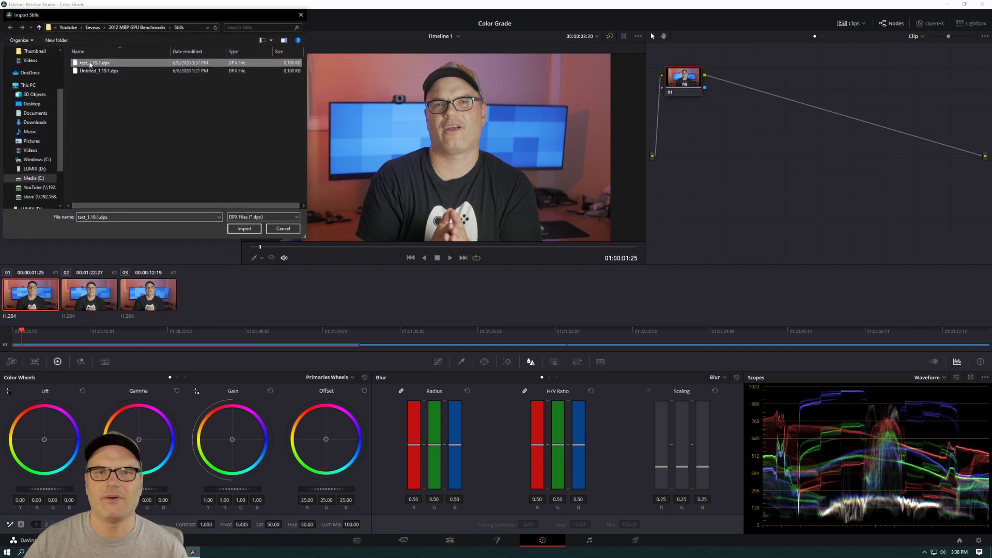
pyautogui.click(247, 232)
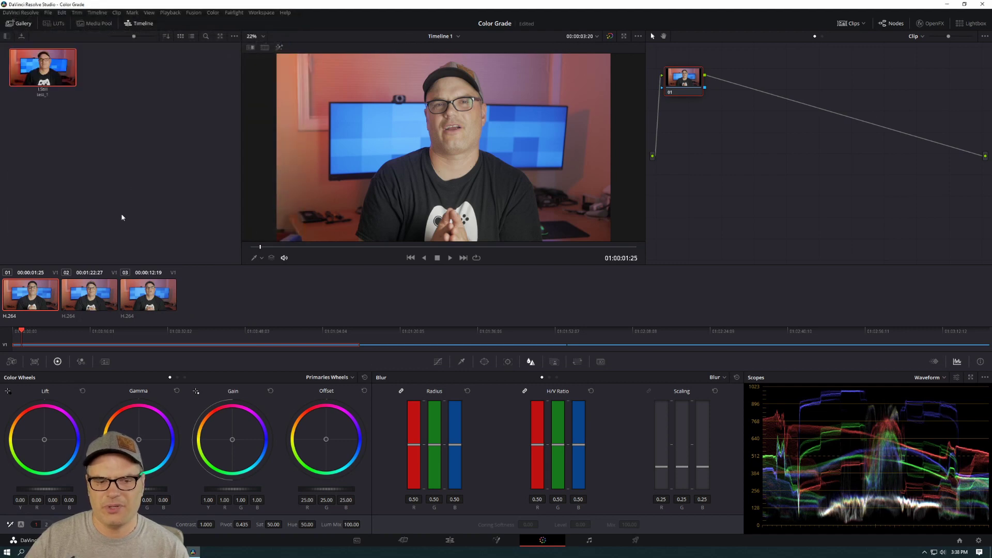
# Apply the still's grade to clip 01 and toggle it off and on with Alt+D to compare.
pyautogui.rightClick(53, 69)
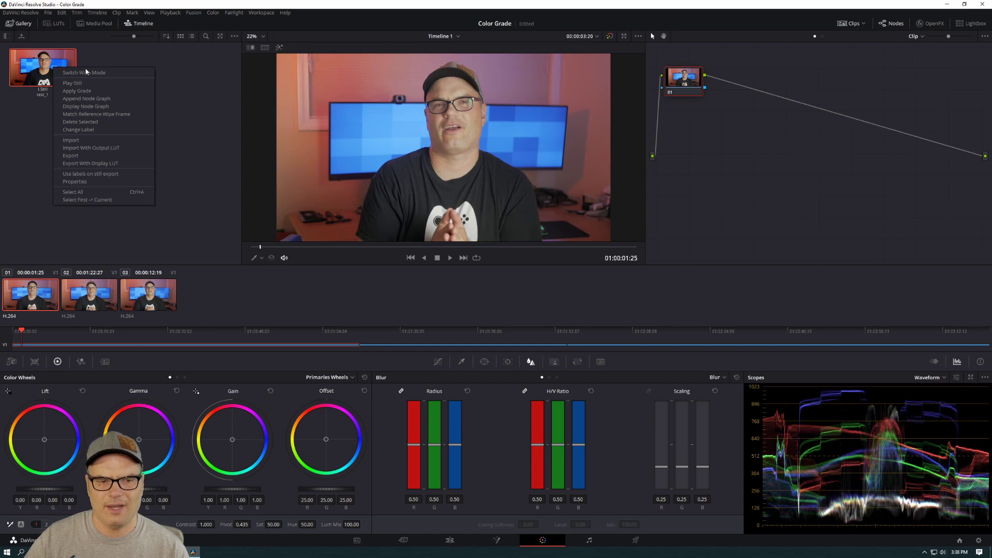
pyautogui.click(93, 90)
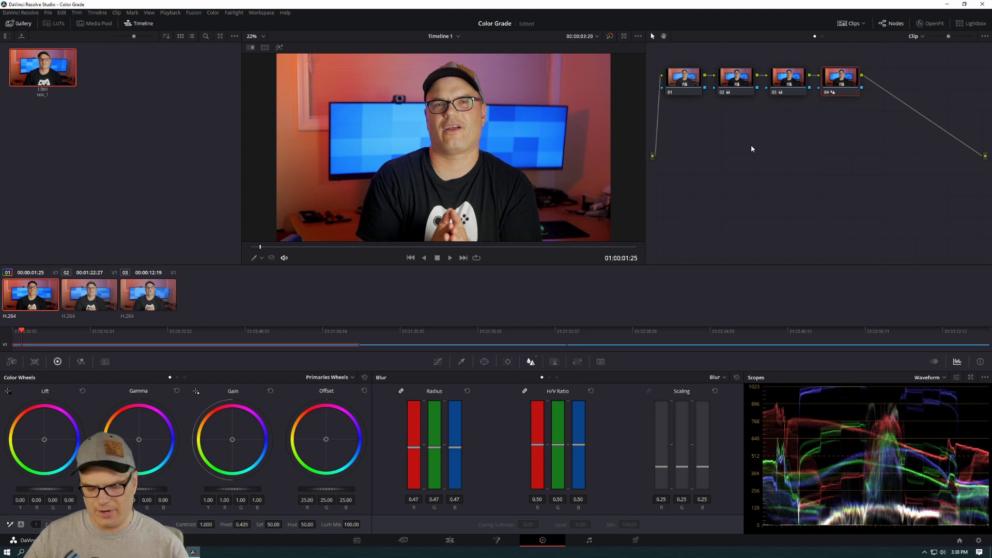
pyautogui.hotkey('alt', 'd')
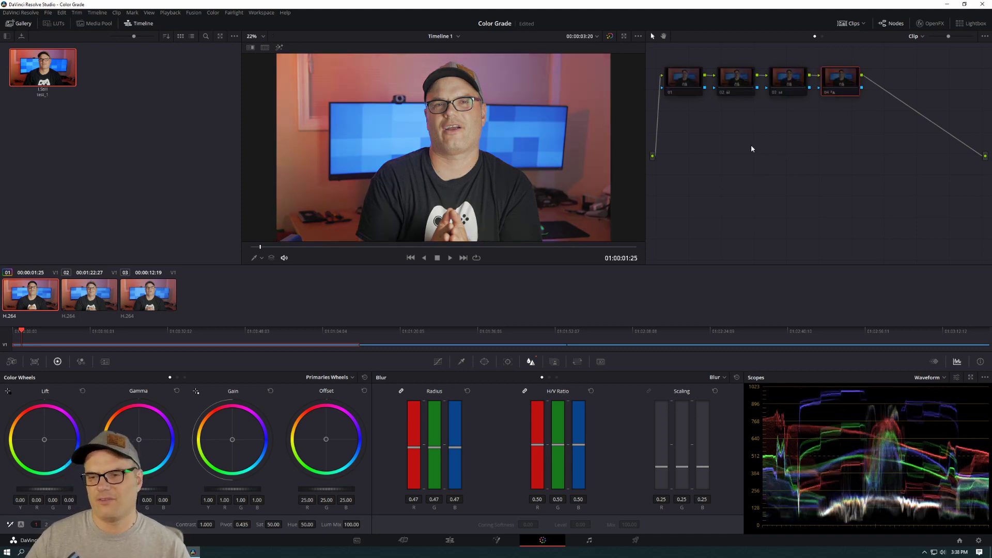
pyautogui.hotkey('alt', 'd')
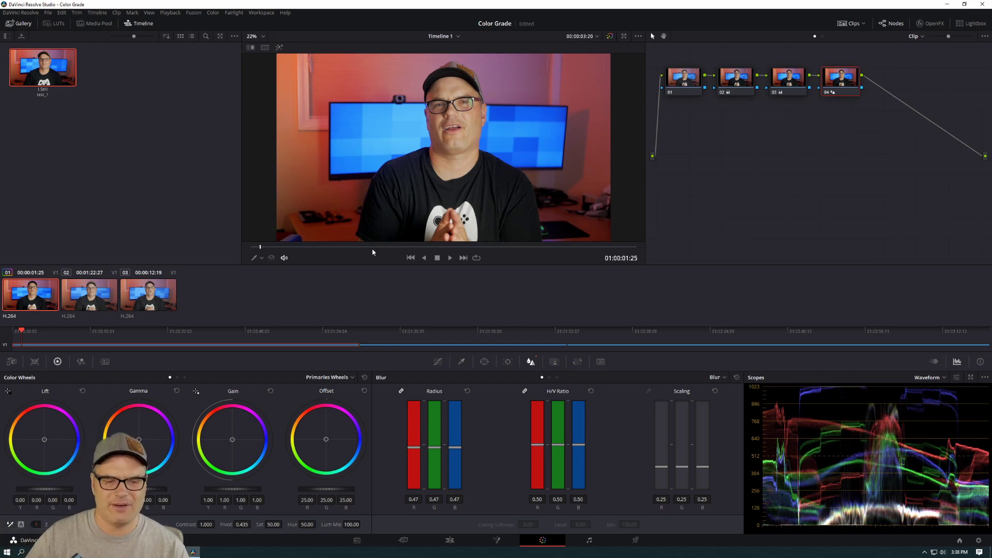
pyautogui.click(145, 299)
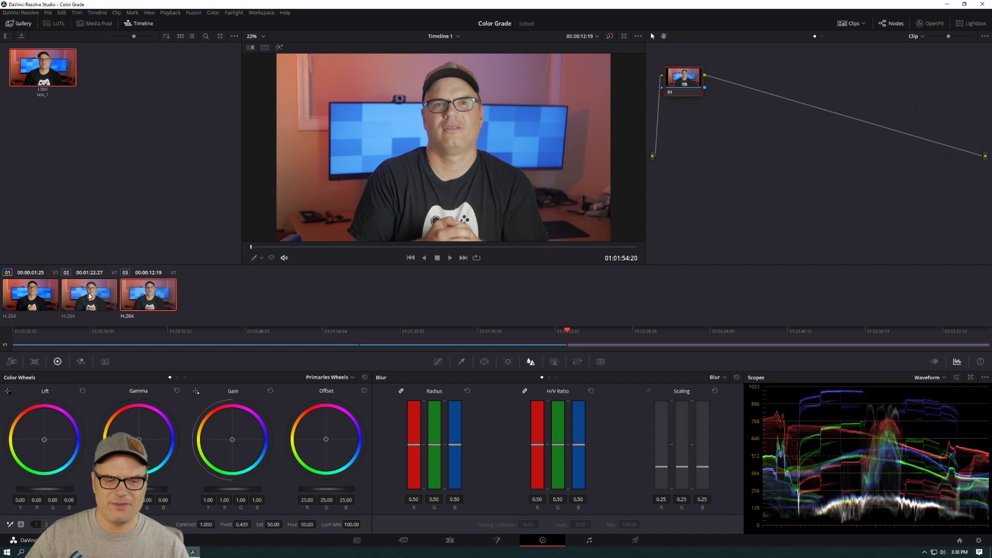
# With clips 03 and 02 selected, middle-click clip 01 to copy its four-node grade onto them.
pyautogui.keyDown('ctrl'); pyautogui.click(90, 295); pyautogui.keyUp('ctrl')
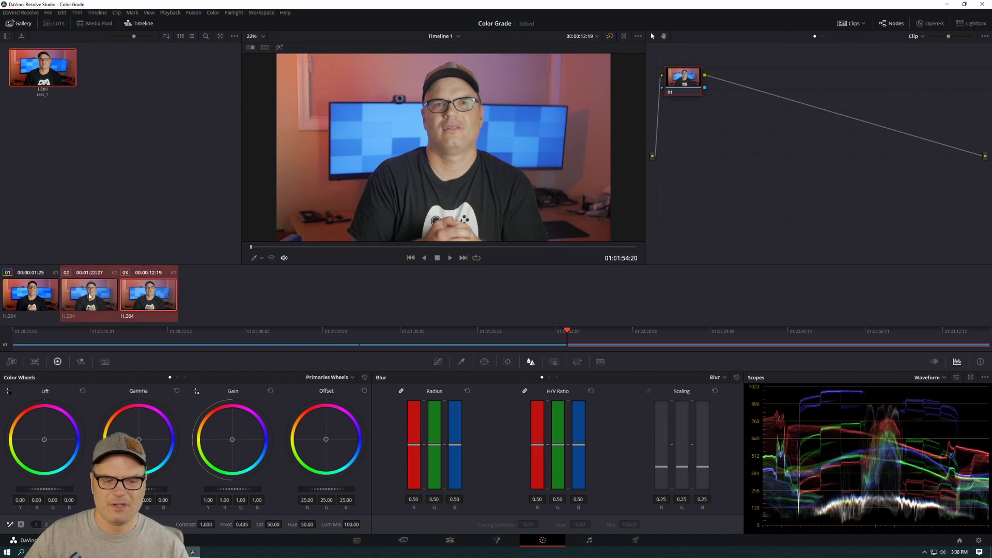
pyautogui.middleClick(32, 296)
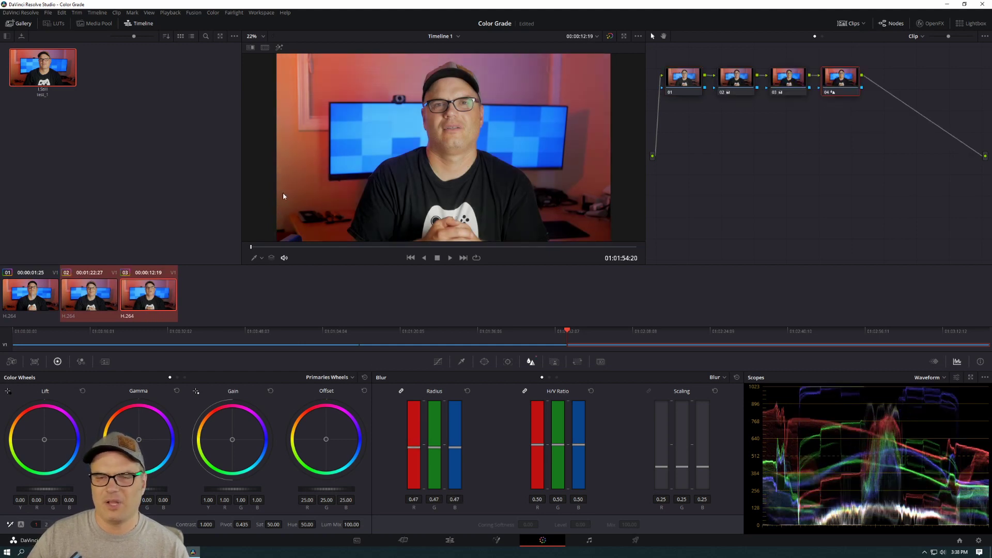
pyautogui.click(26, 295)
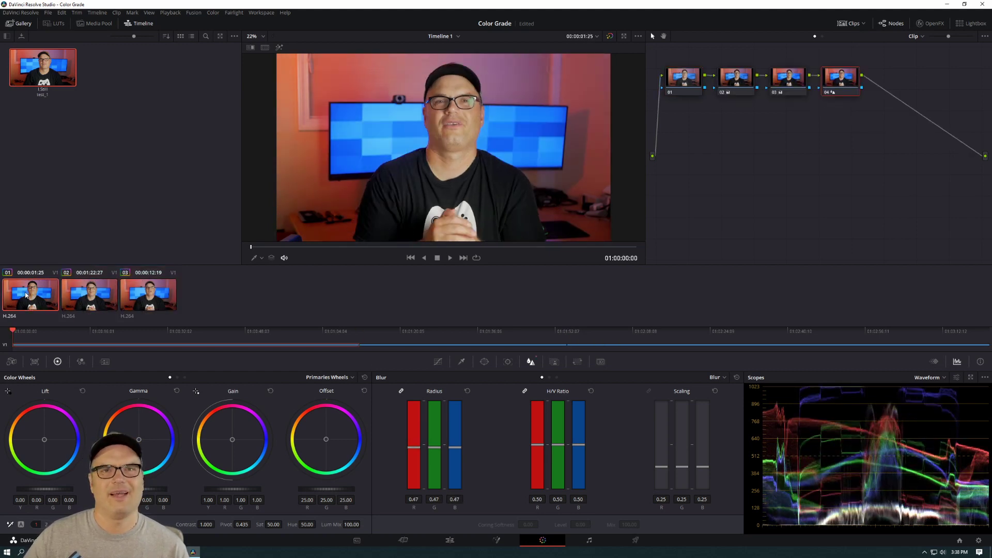